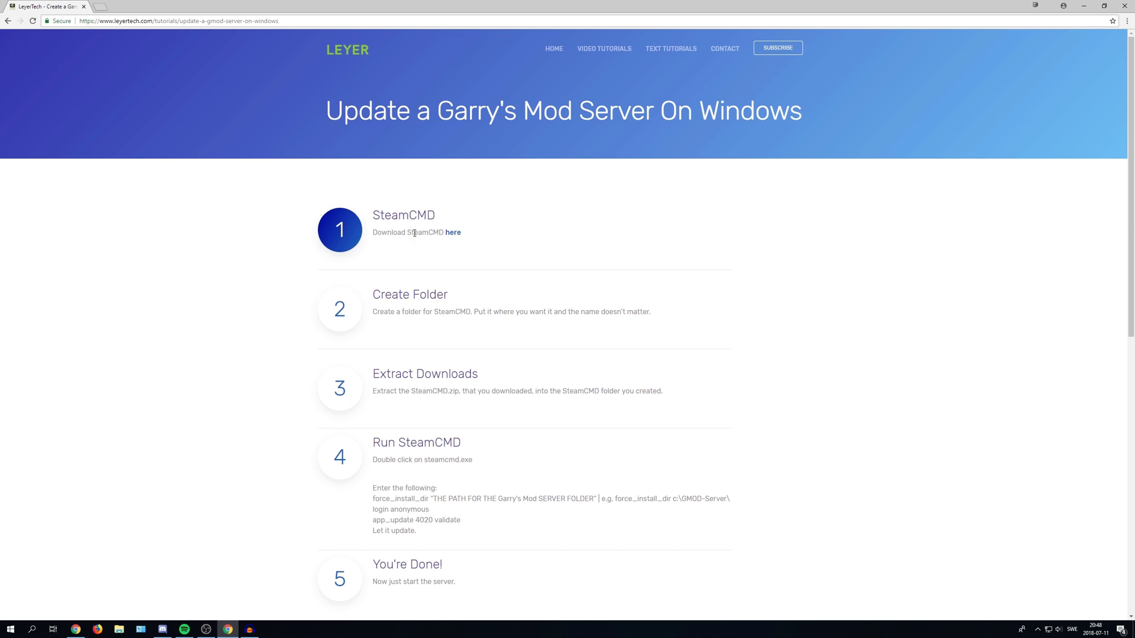
# - Download the SteamCMD zip and shrink Chrome to reveal the desktop
pyautogui.click(452, 234)
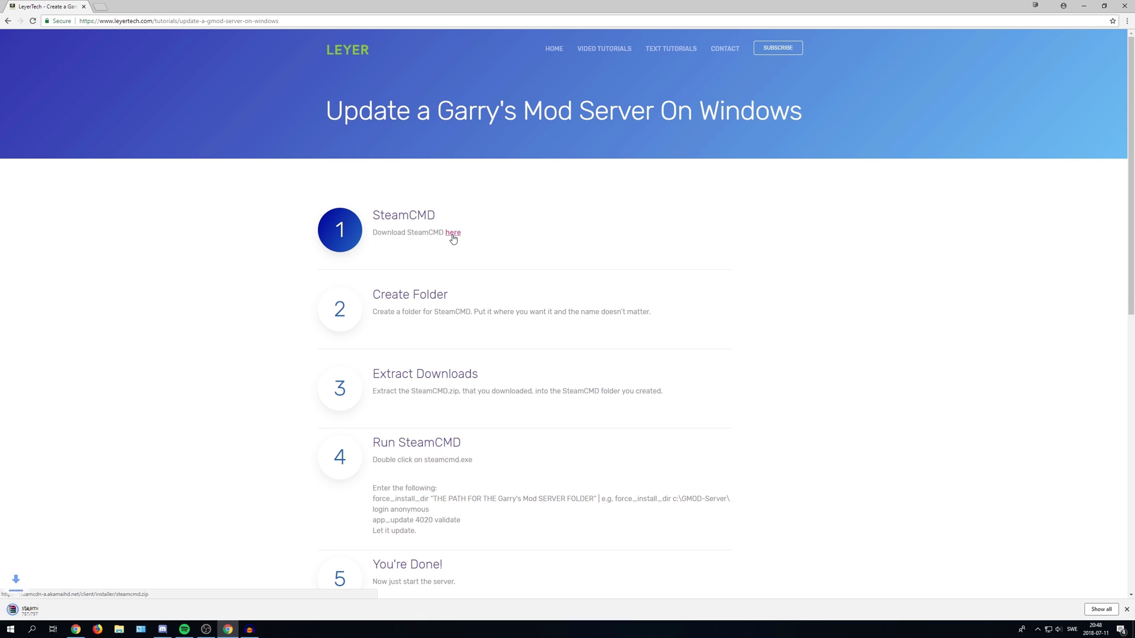
pyautogui.doubleClick(389, 9)
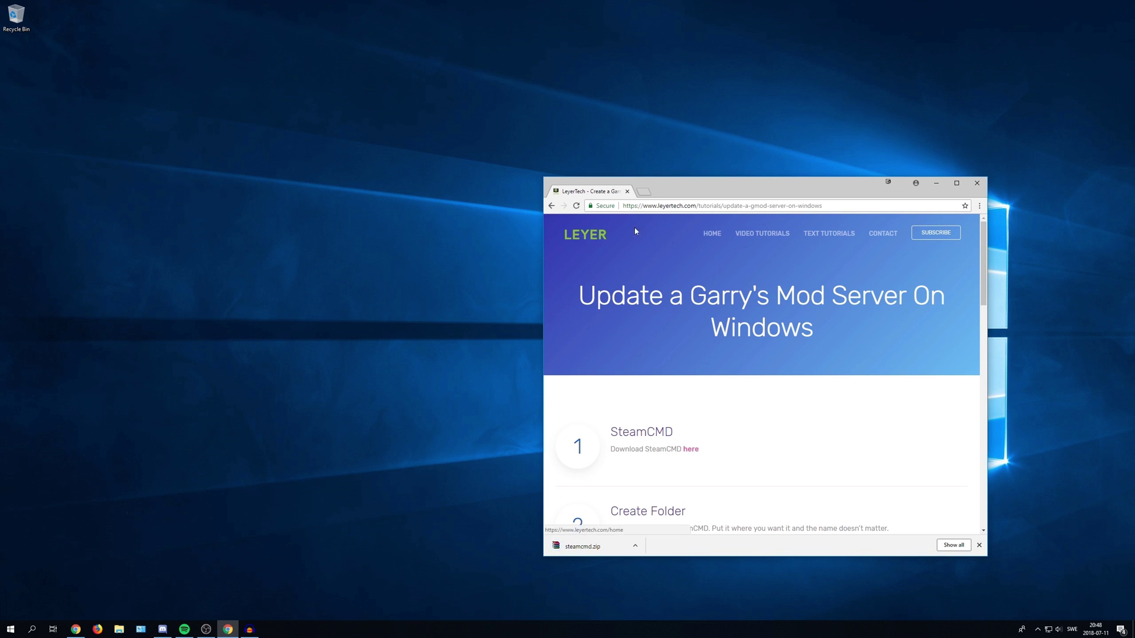
pyautogui.scroll(-1, 662, 247)
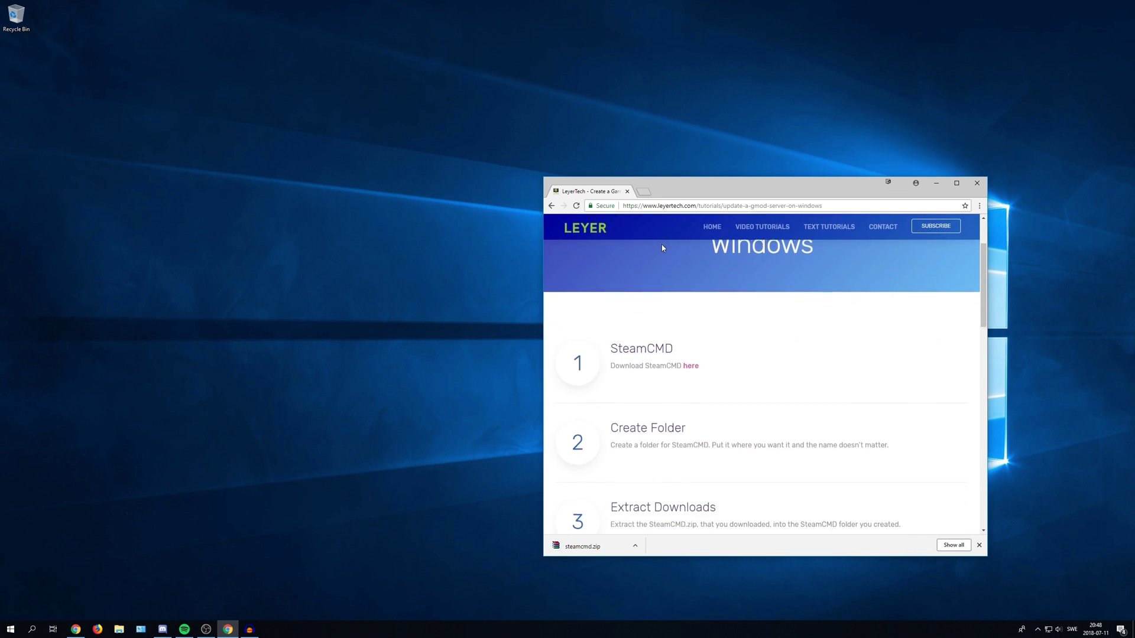
# - Create a desktop folder named SteamCMD and move it below the Recycle Bin
pyautogui.rightClick(62, 91)
pyautogui.click(184, 188)
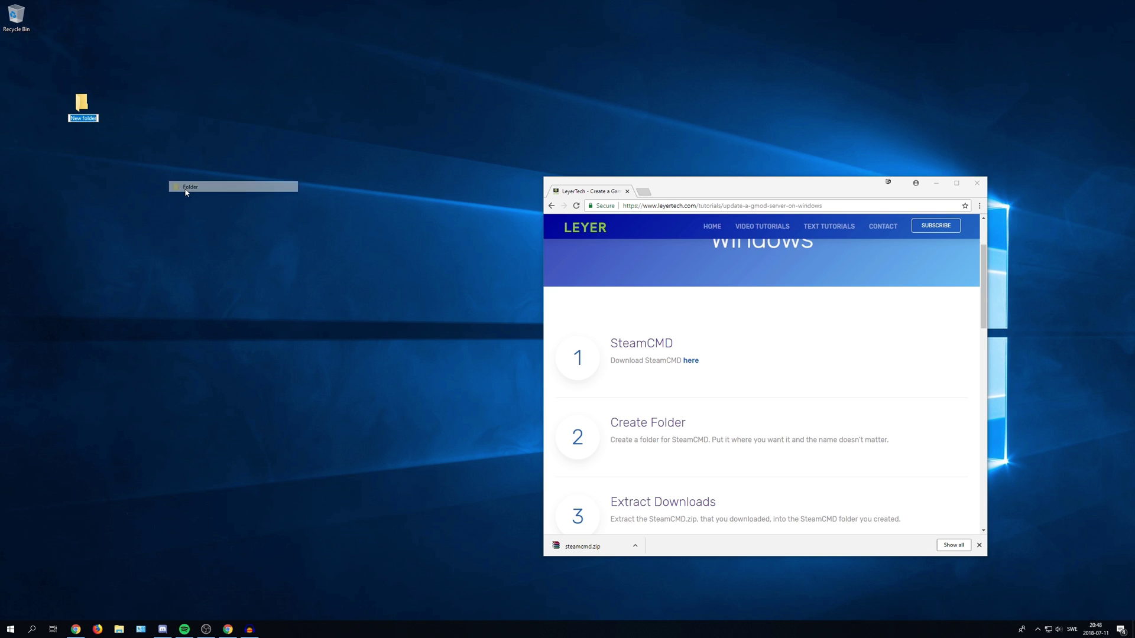
pyautogui.write('S')
pyautogui.press('capslock')
pyautogui.write('teamCMD')
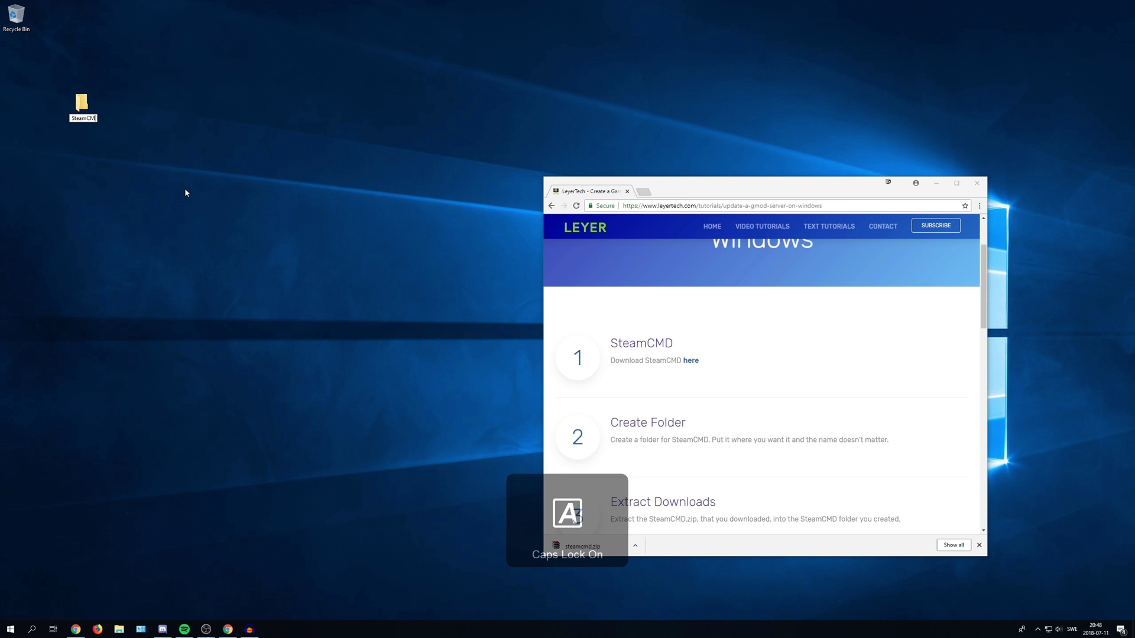
pyautogui.press('Return')
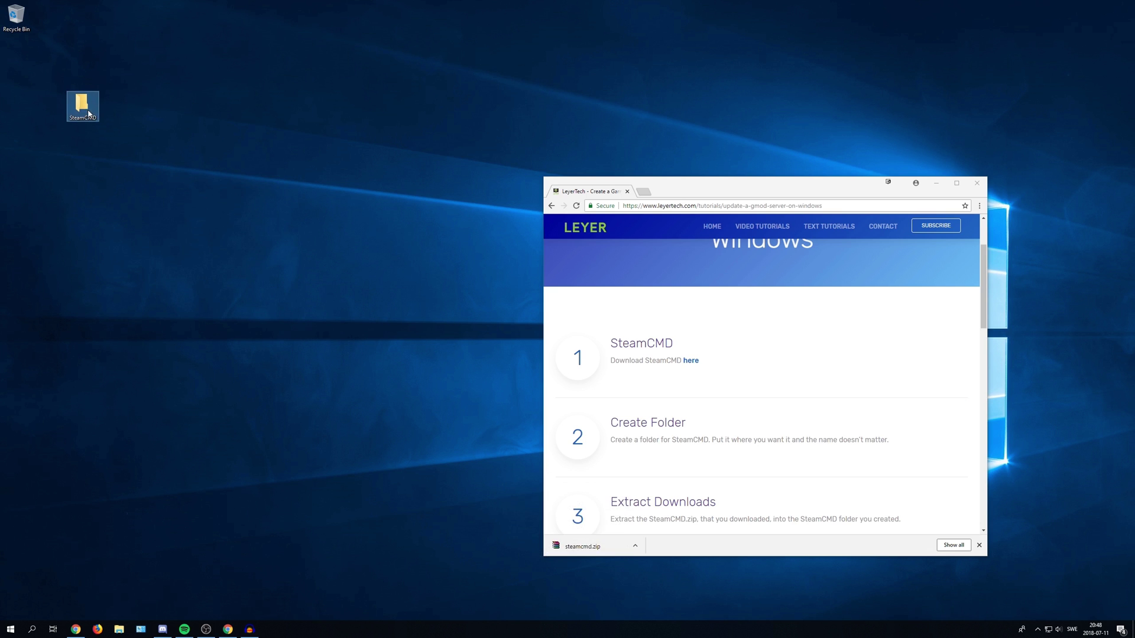
pyautogui.moveTo(83, 105); pyautogui.dragTo(17, 61)
pyautogui.click(97, 100)
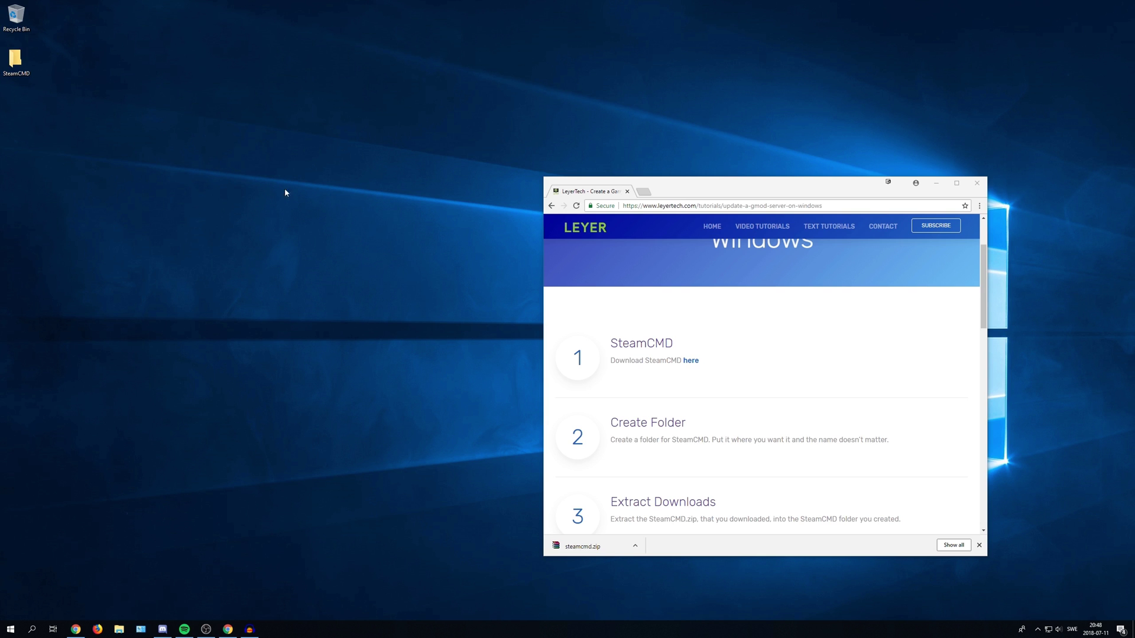
# - Extract steamcmd.exe from steamcmd.zip into the desktop SteamCMD folder and close WinRAR
pyautogui.click(594, 548)
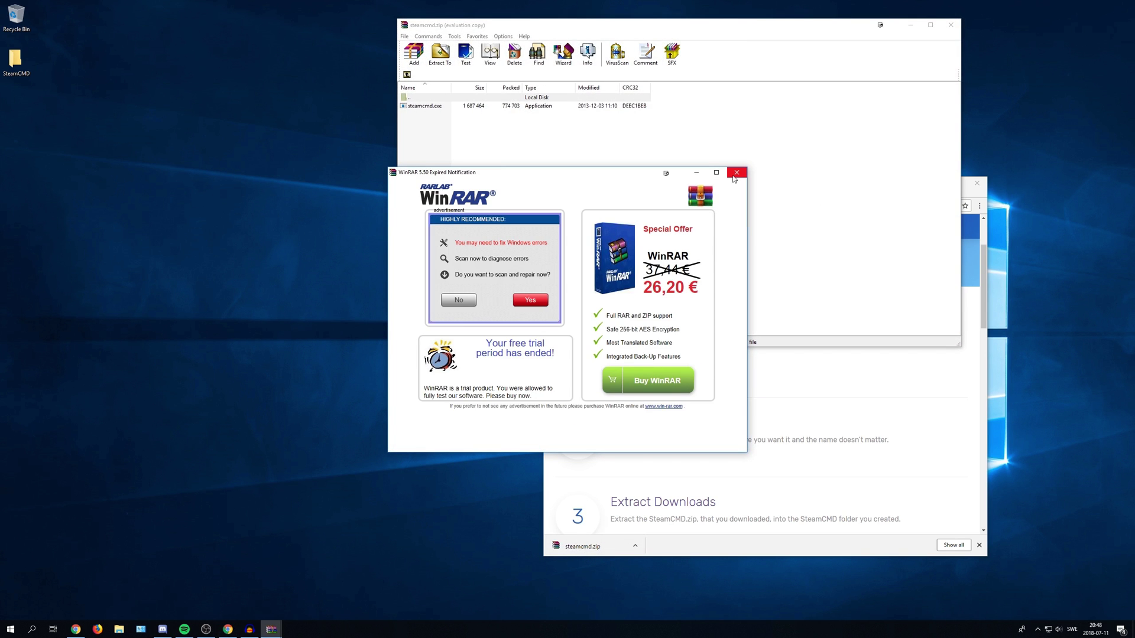
pyautogui.click(733, 177)
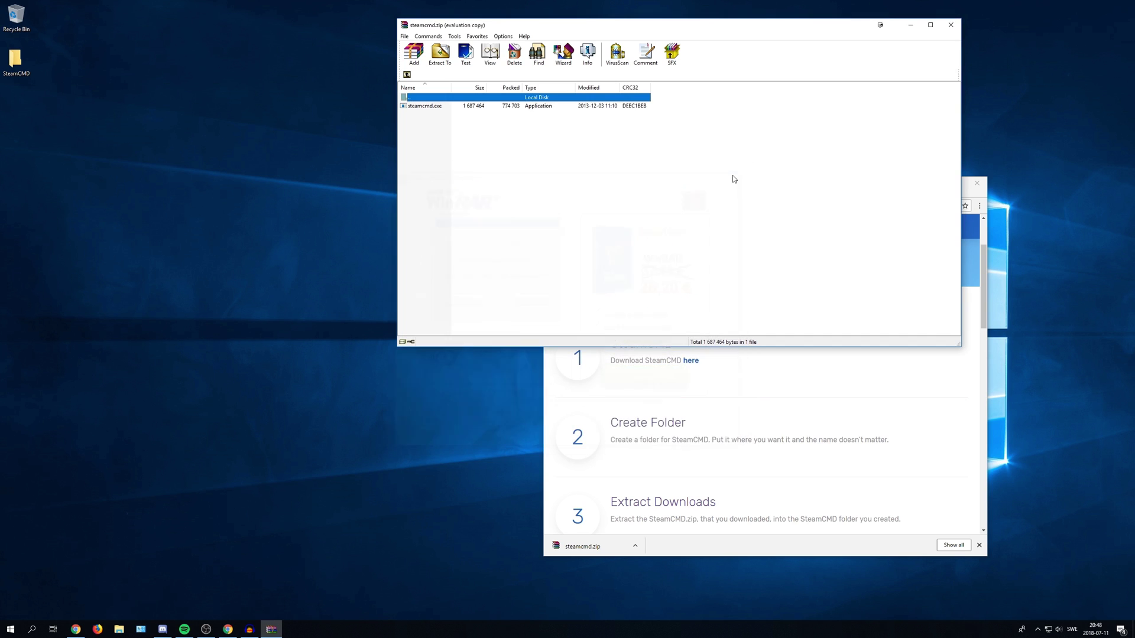
pyautogui.click(420, 109)
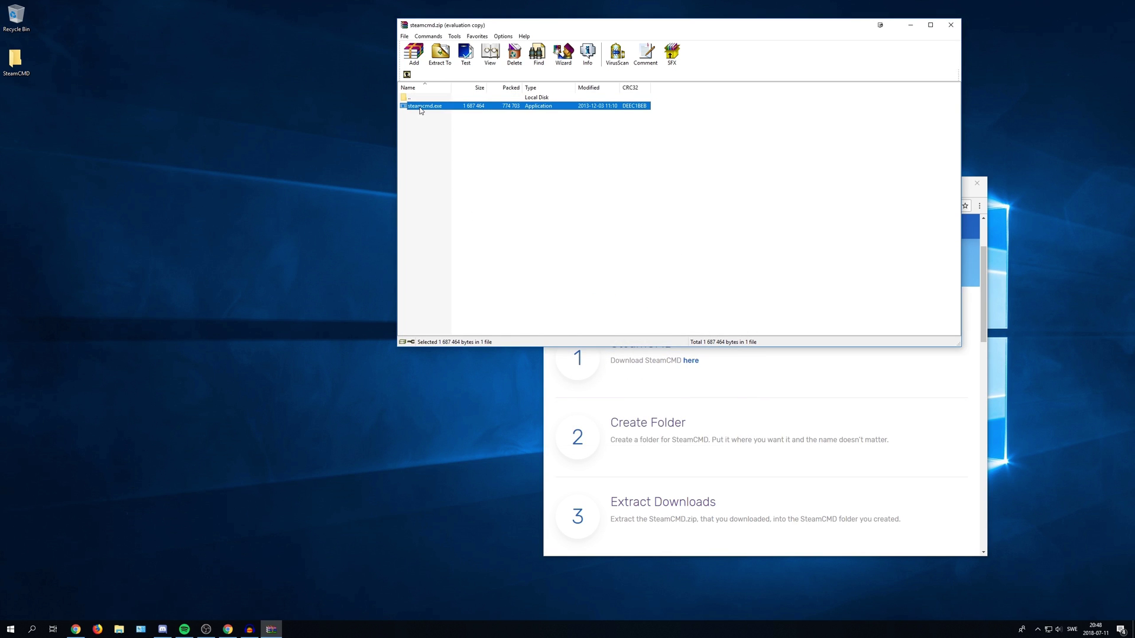
pyautogui.moveTo(420, 109); pyautogui.dragTo(17, 67)
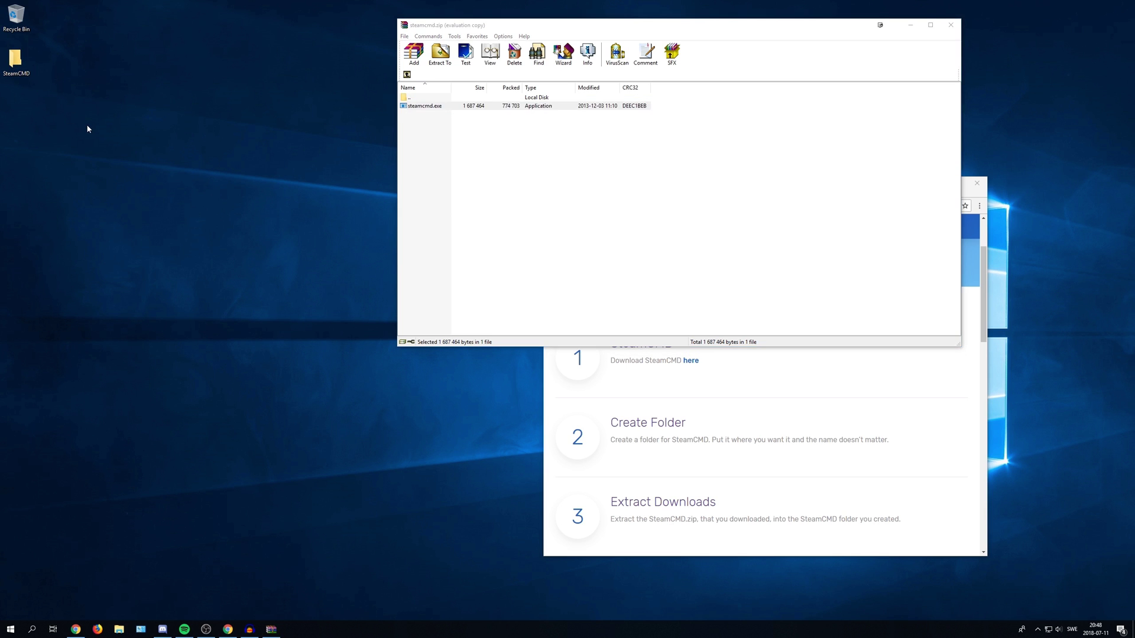
pyautogui.click(950, 24)
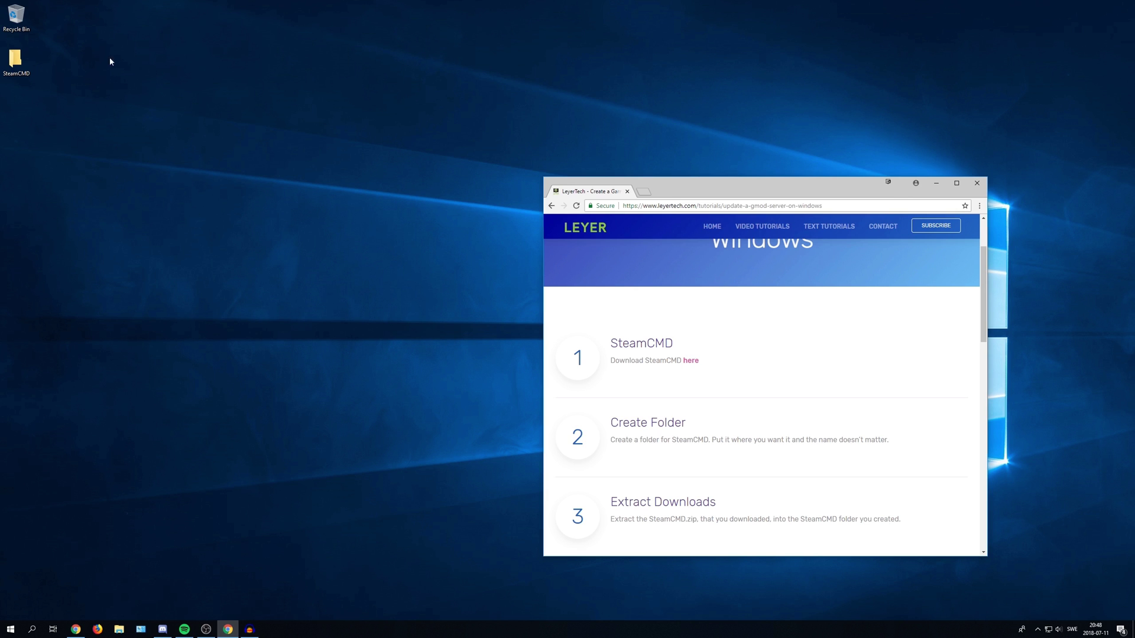
# - Launch steamcmd.exe from the SteamCMD folder and let it update to the Steam> prompt
pyautogui.doubleClick(20, 56)
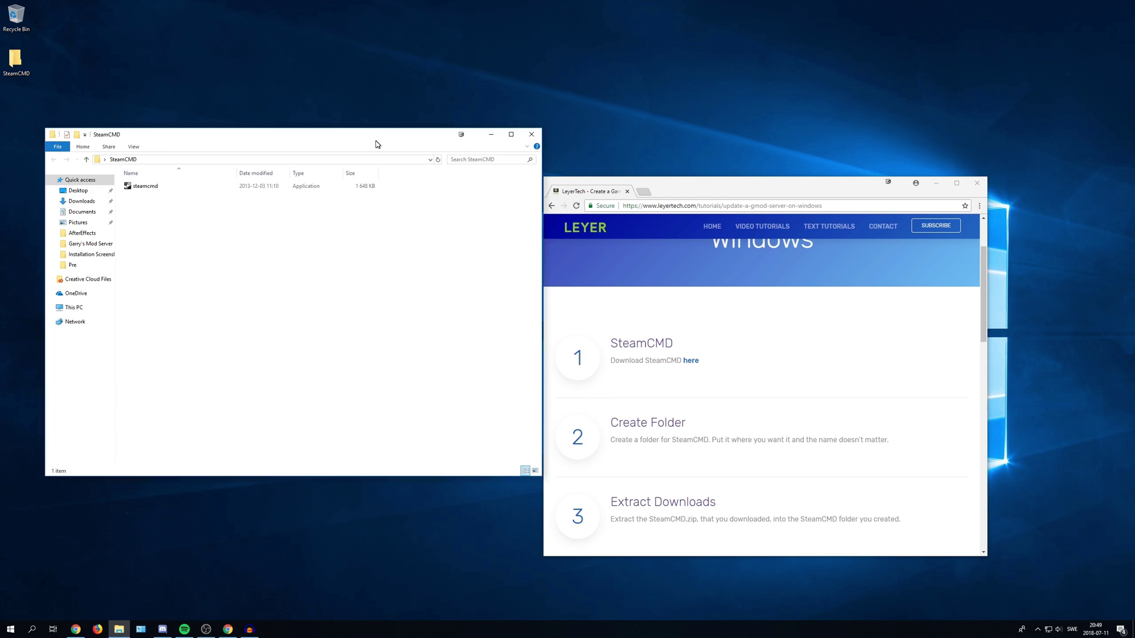
pyautogui.click(177, 189)
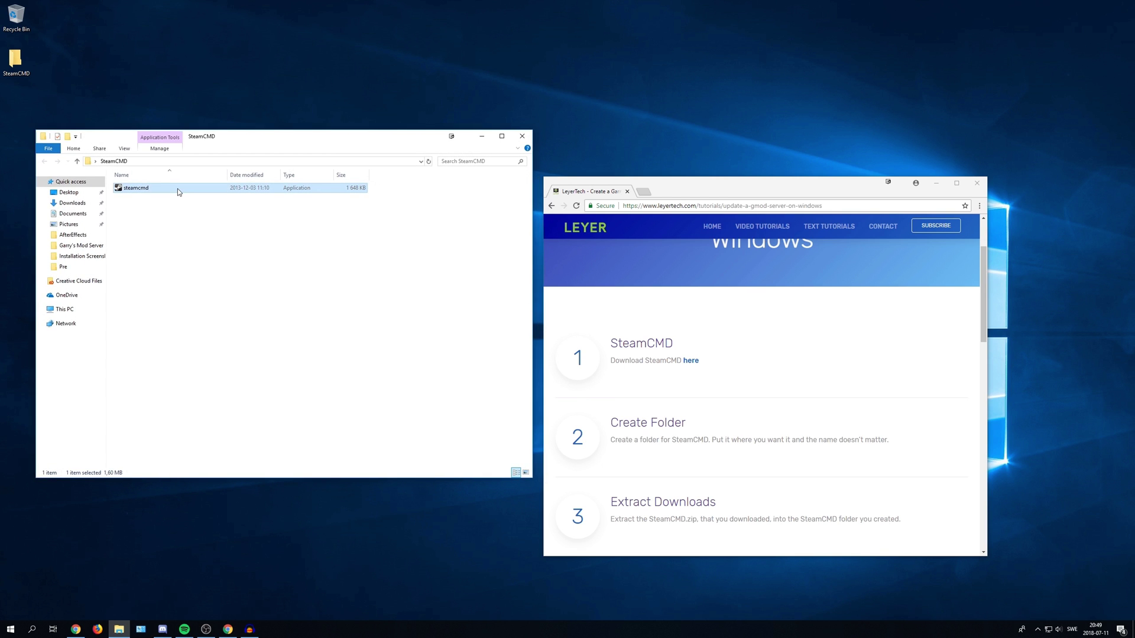
pyautogui.doubleClick(178, 189)
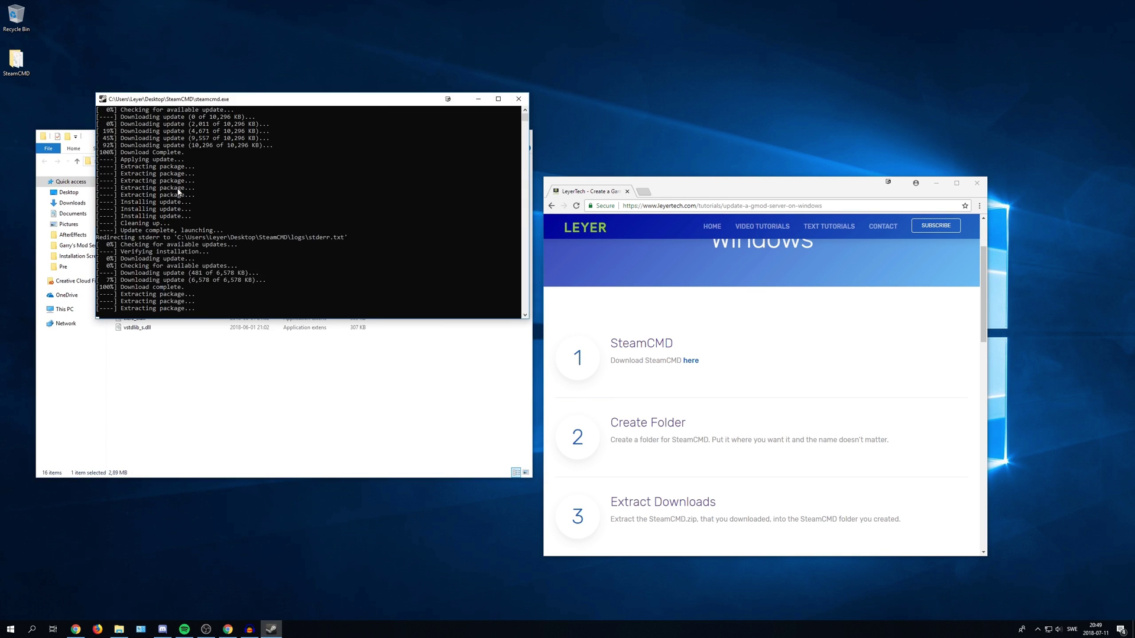
pyautogui.scroll(-4, 617, 280)
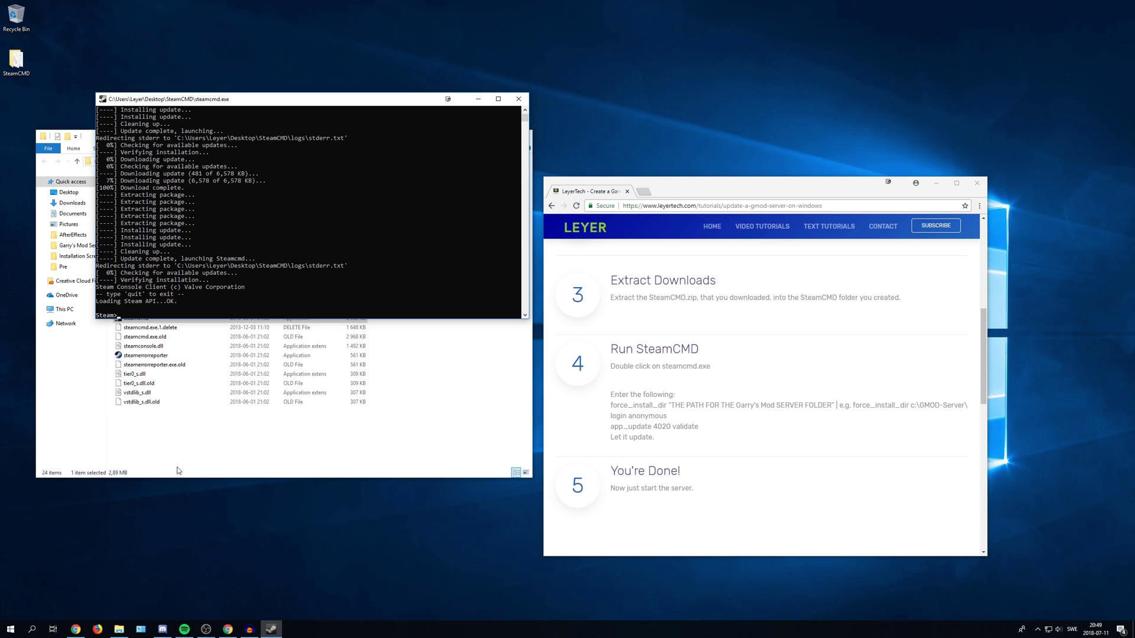
# - Bring File Explorer forward and go to This PC
pyautogui.moveTo(71, 302)
pyautogui.click(65, 308)
pyautogui.click(197, 290)
# - Open C:\gmodserver and copy its folder path as text
pyautogui.doubleClick(197, 290)
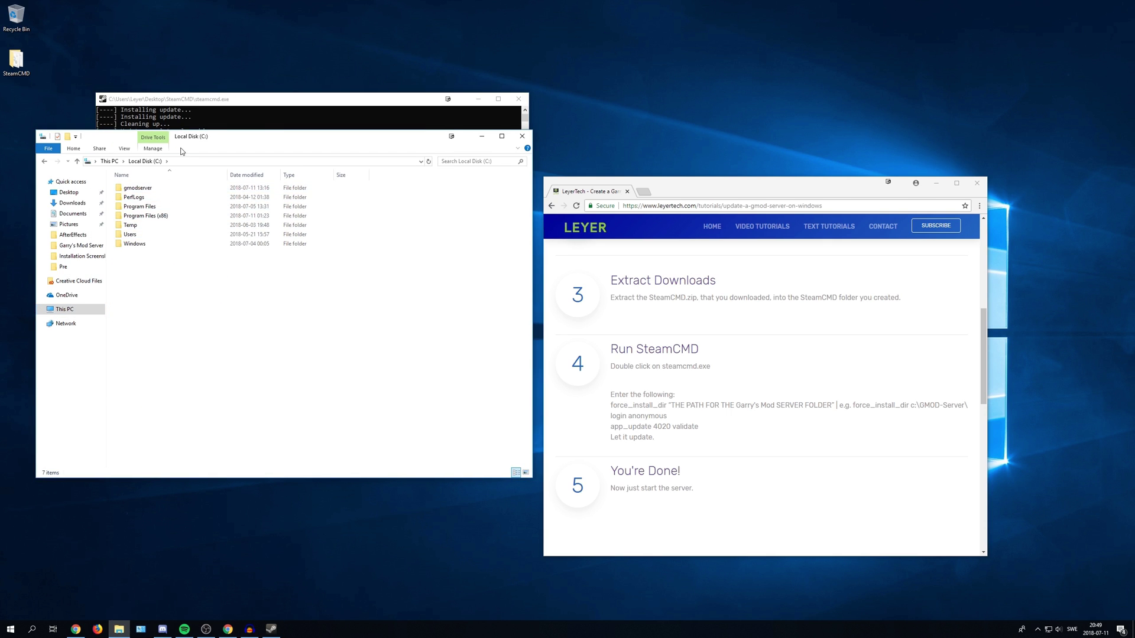
pyautogui.doubleClick(127, 192)
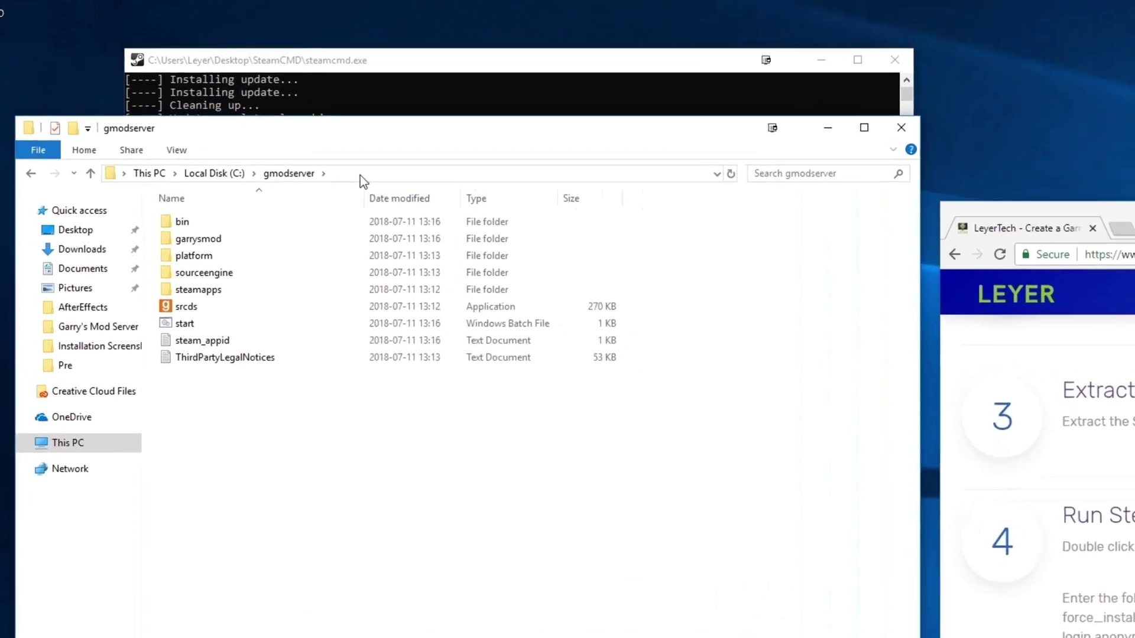
pyautogui.rightClick(220, 163)
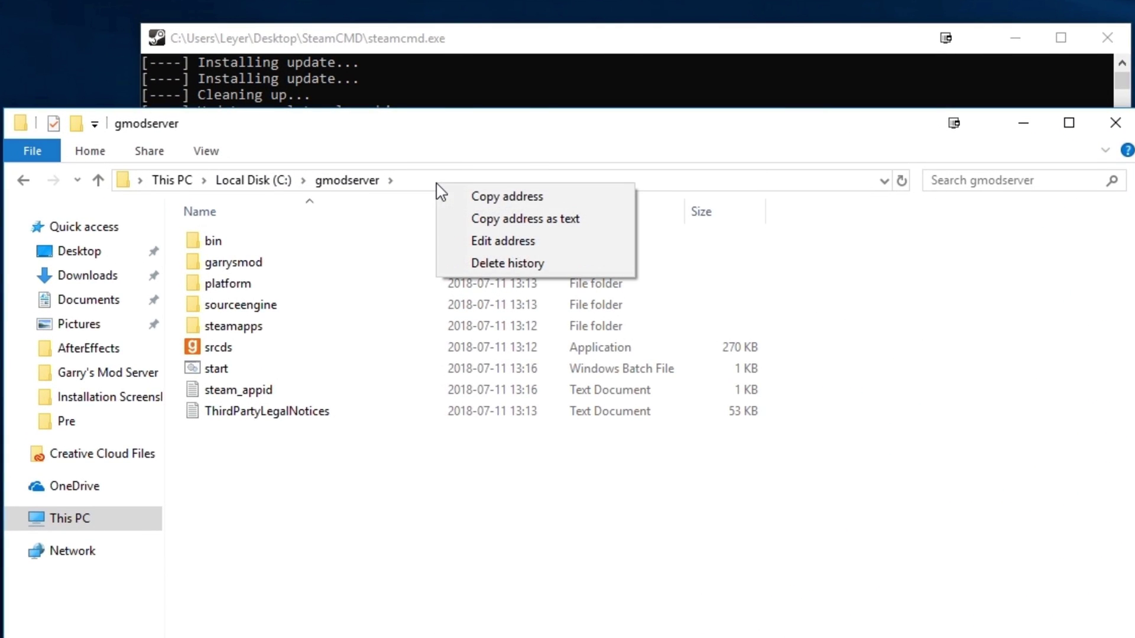
pyautogui.click(496, 218)
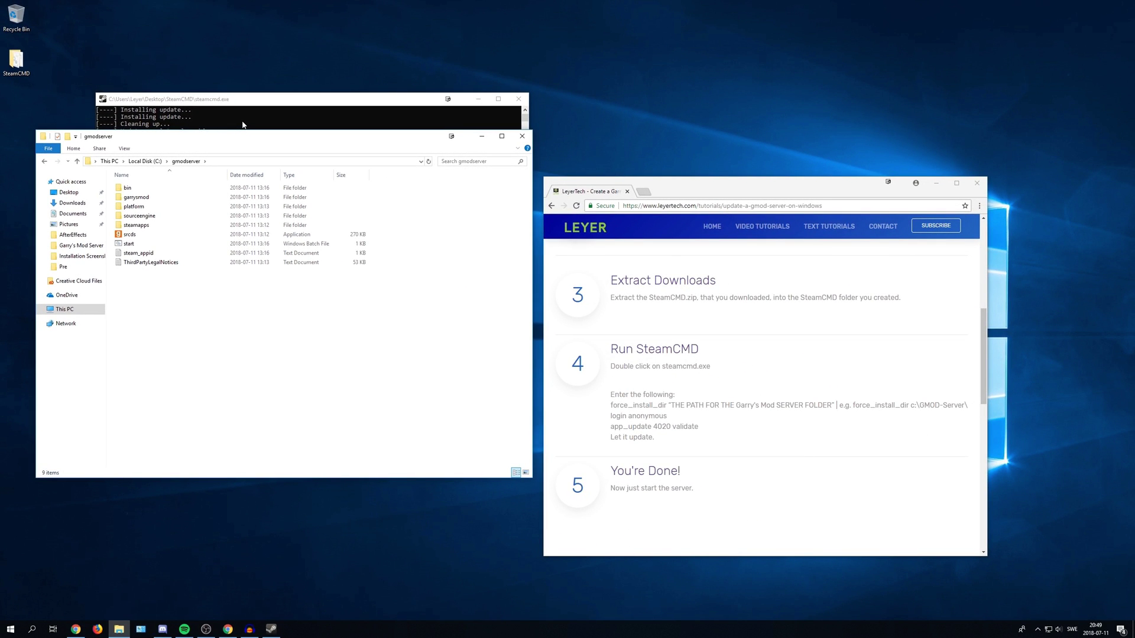
# - Run force_install_dir C:\gmodserver, login anonymous, and app_update 4020 validate
pyautogui.click(242, 124)
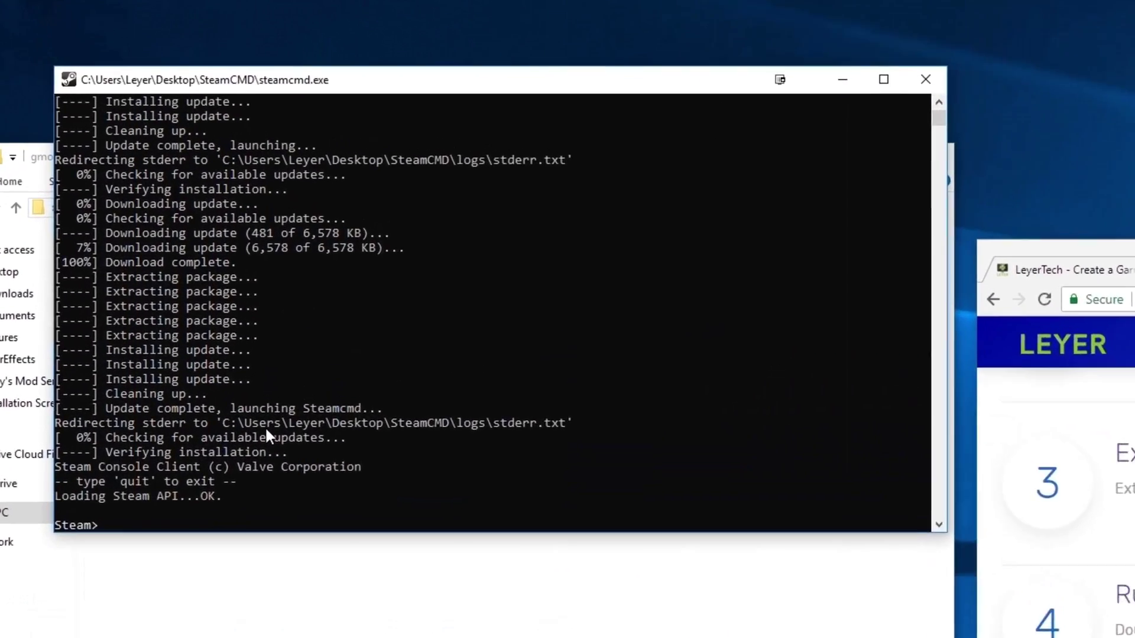
pyautogui.write('force')
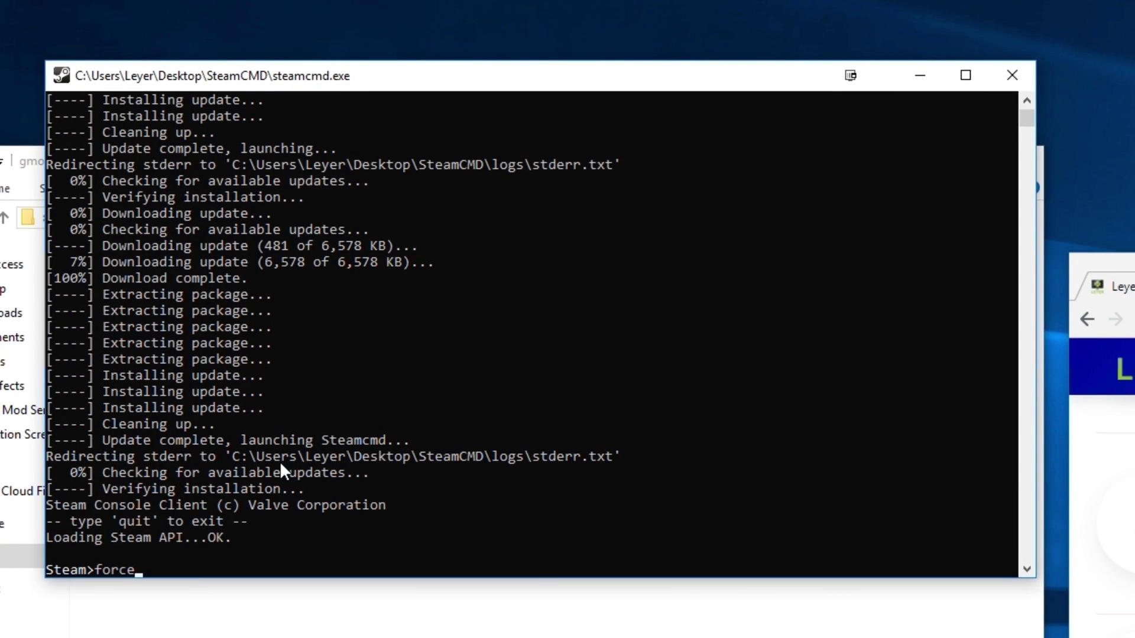
pyautogui.write('_install_')
pyautogui.write('dir ')
pyautogui.write('C:\\gmodserver')
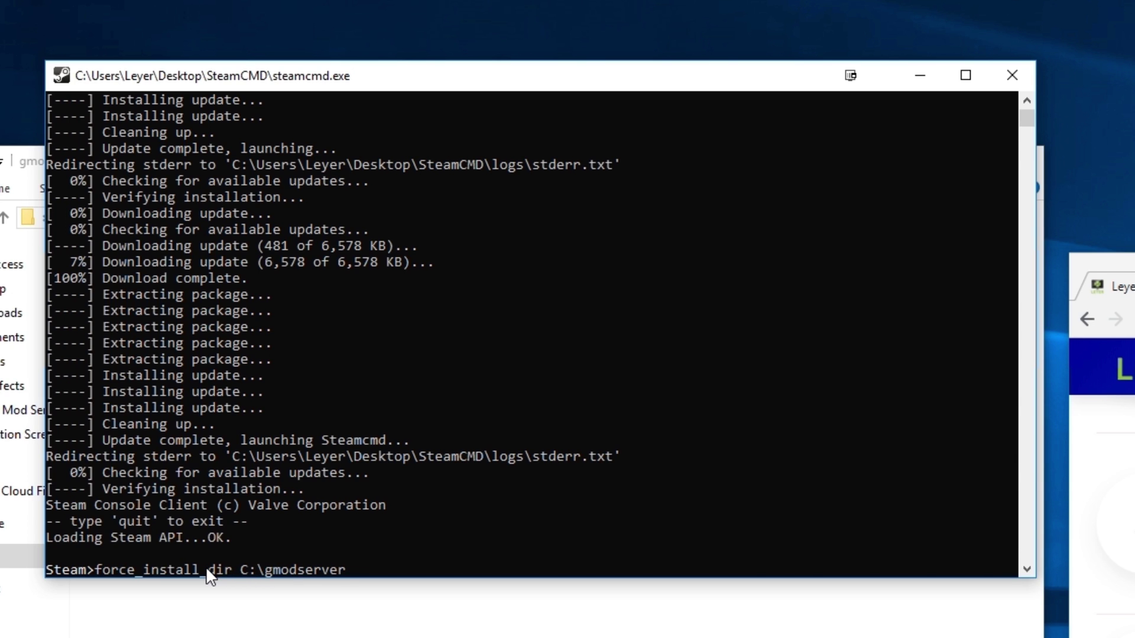
pyautogui.press('Return')
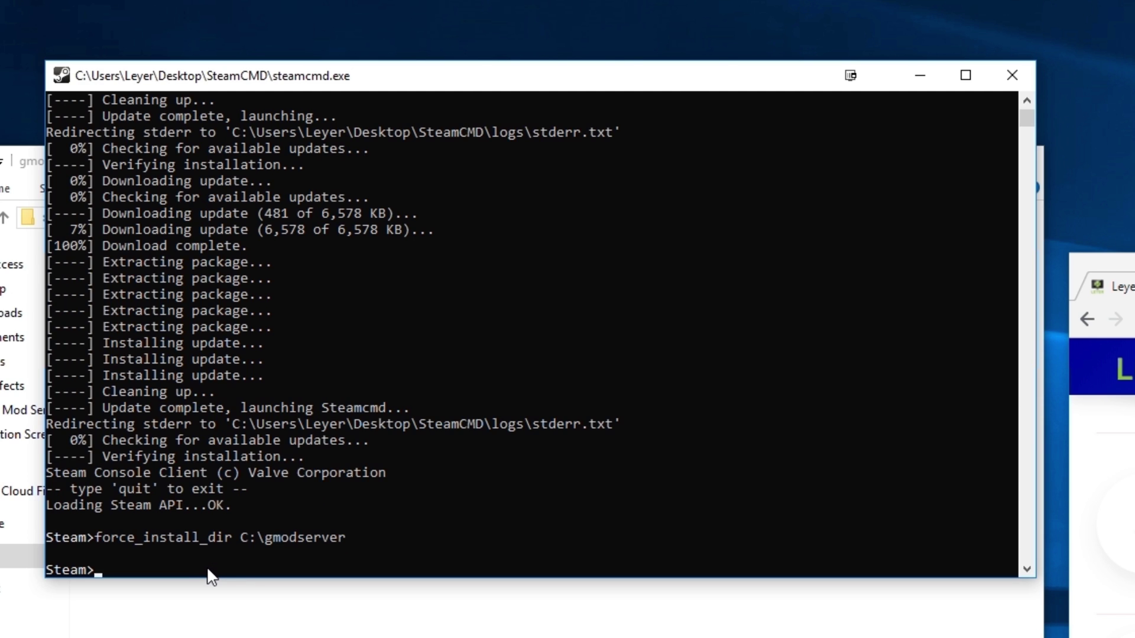
pyautogui.write('login a')
pyautogui.write('nonymous')
pyautogui.press('Return')
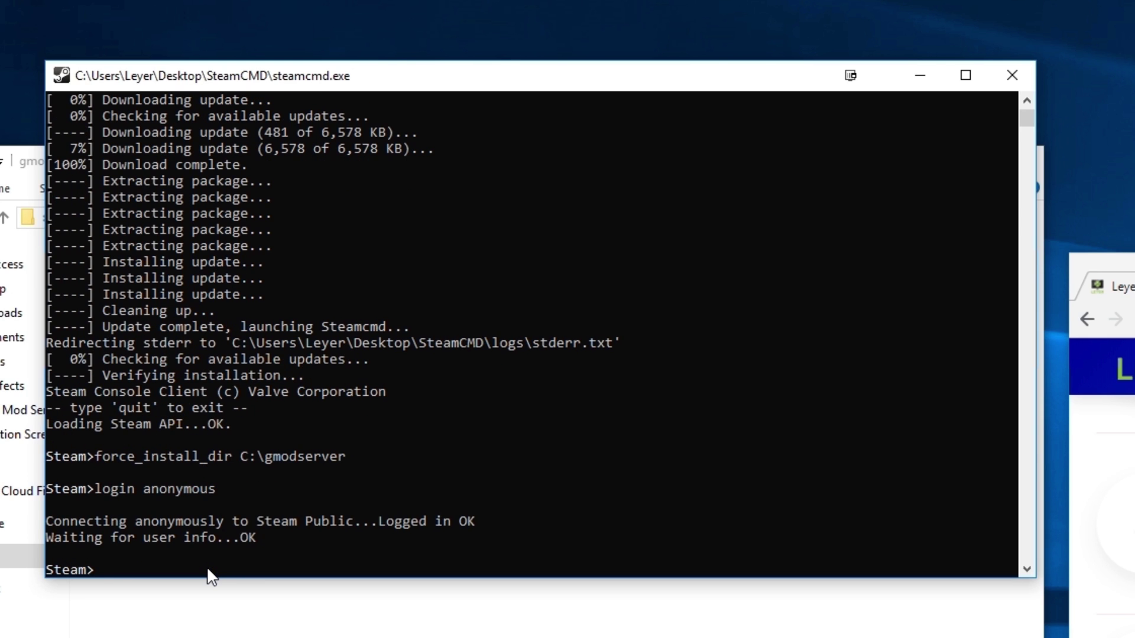
pyautogui.write('app_upd')
pyautogui.write('ate')
pyautogui.write(' 4020 vali')
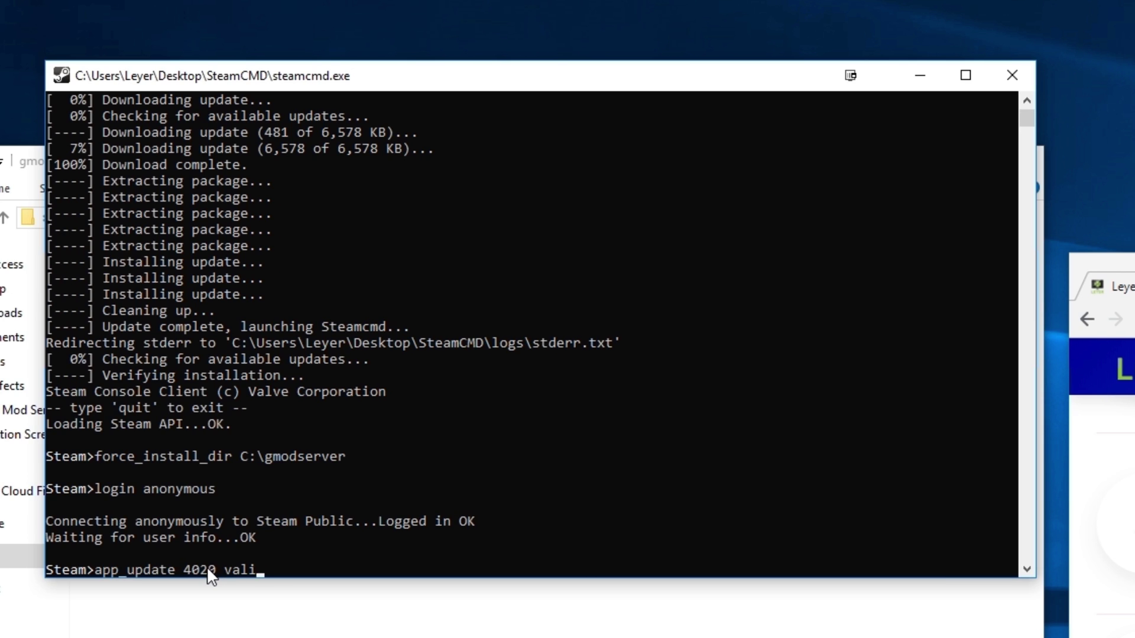
pyautogui.write('date')
pyautogui.press('Return')
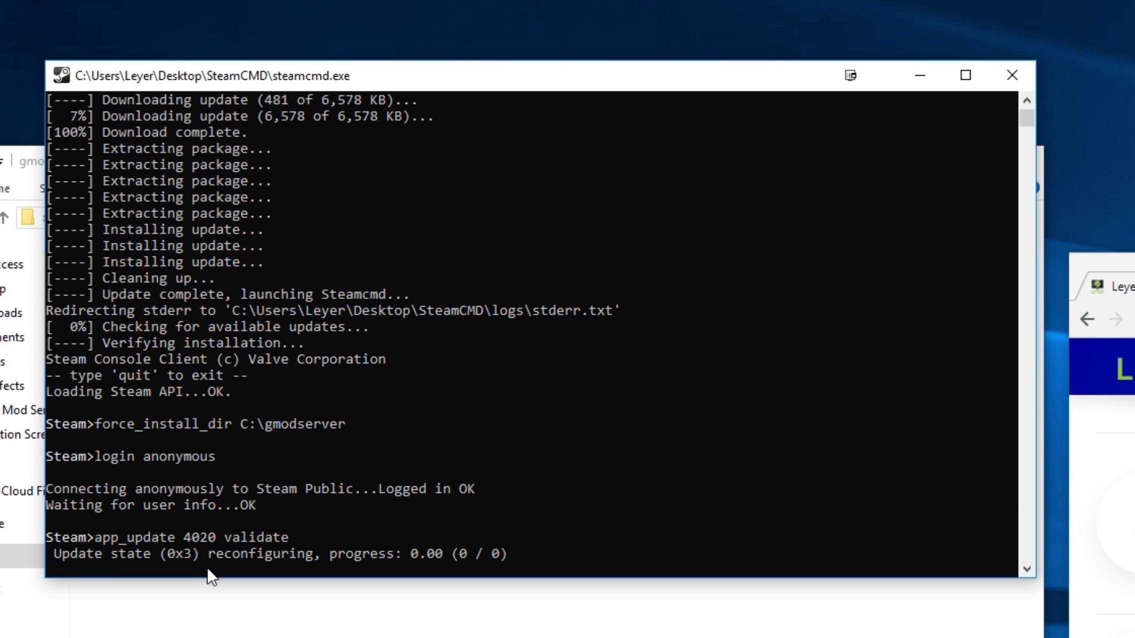